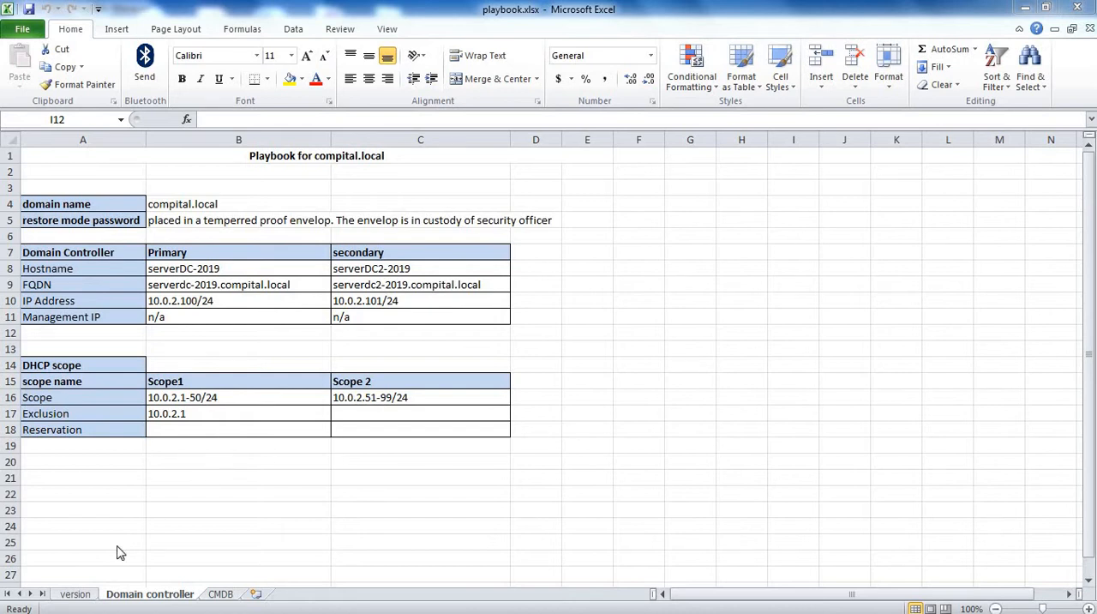
# Examine the playbook's document history entry on the version sheet, including its update details, and open the CMDB sheet.
pyautogui.click(82, 595)
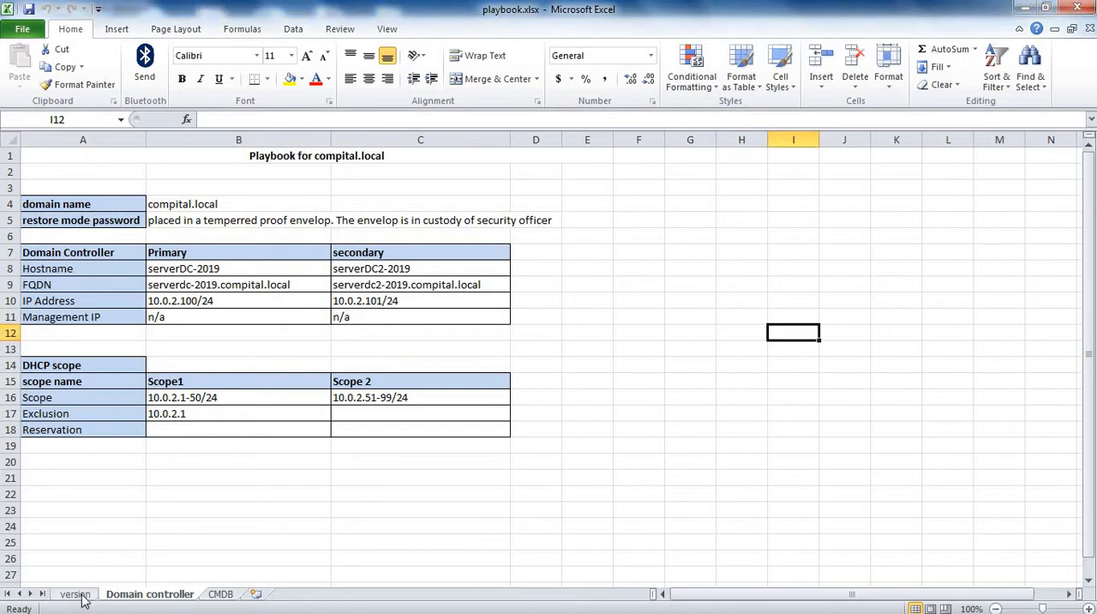
pyautogui.click(77, 594)
pyautogui.moveTo(41, 220); pyautogui.dragTo(93, 221)
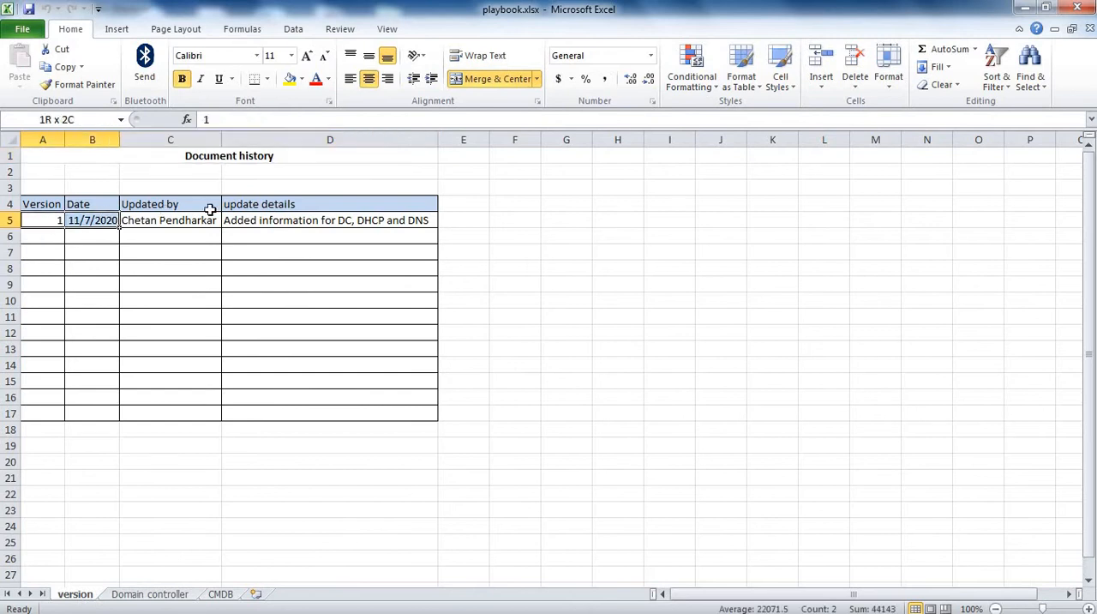
pyautogui.moveTo(210, 210); pyautogui.dragTo(264, 209)
pyautogui.click(216, 301)
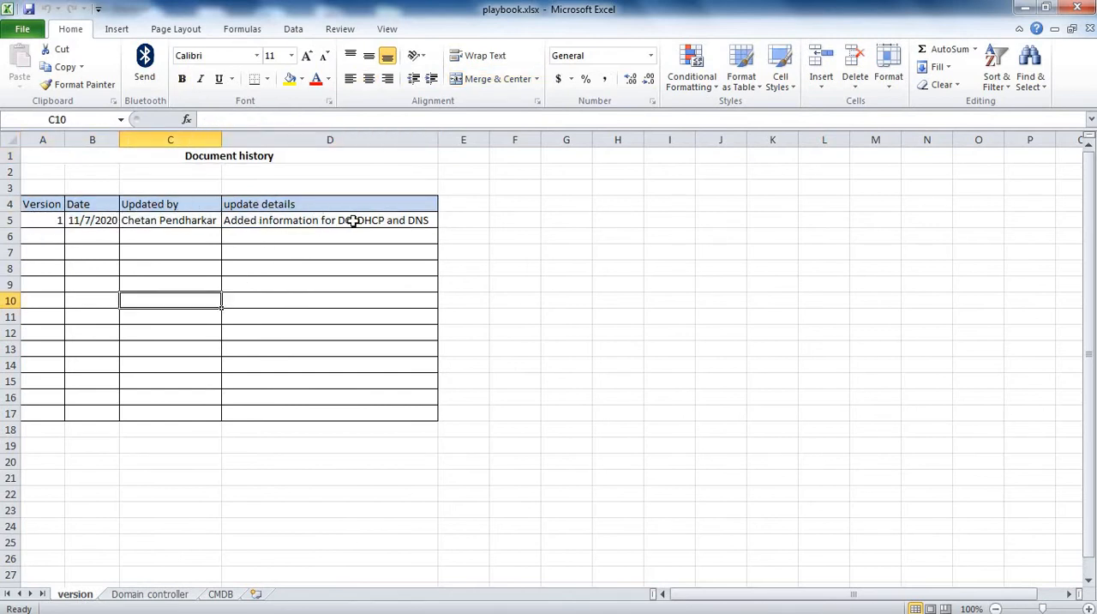
pyautogui.moveTo(352, 220); pyautogui.dragTo(53, 244)
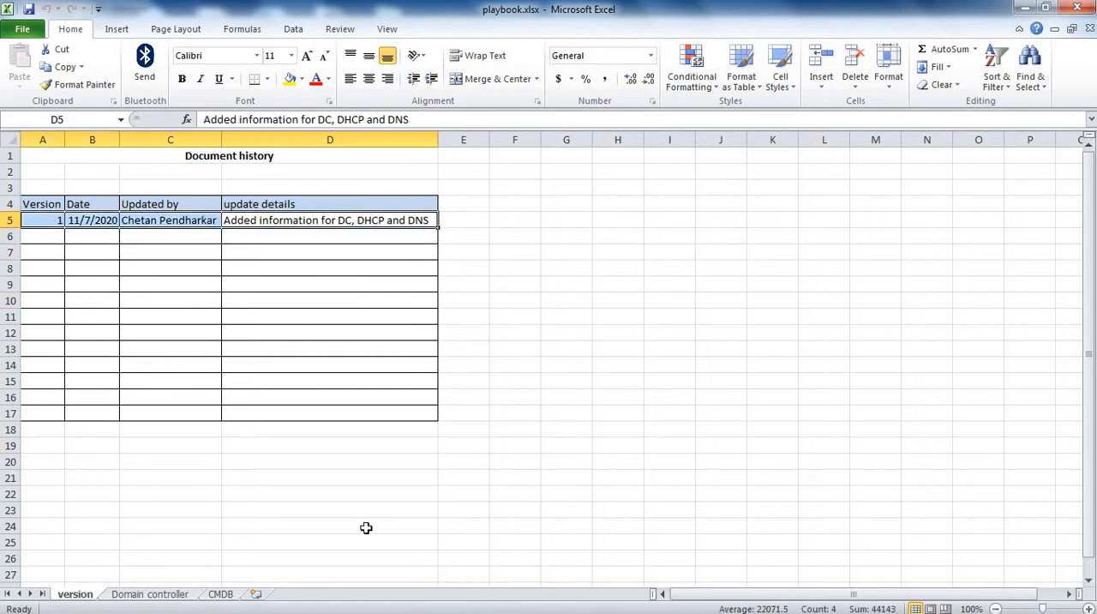
pyautogui.click(224, 598)
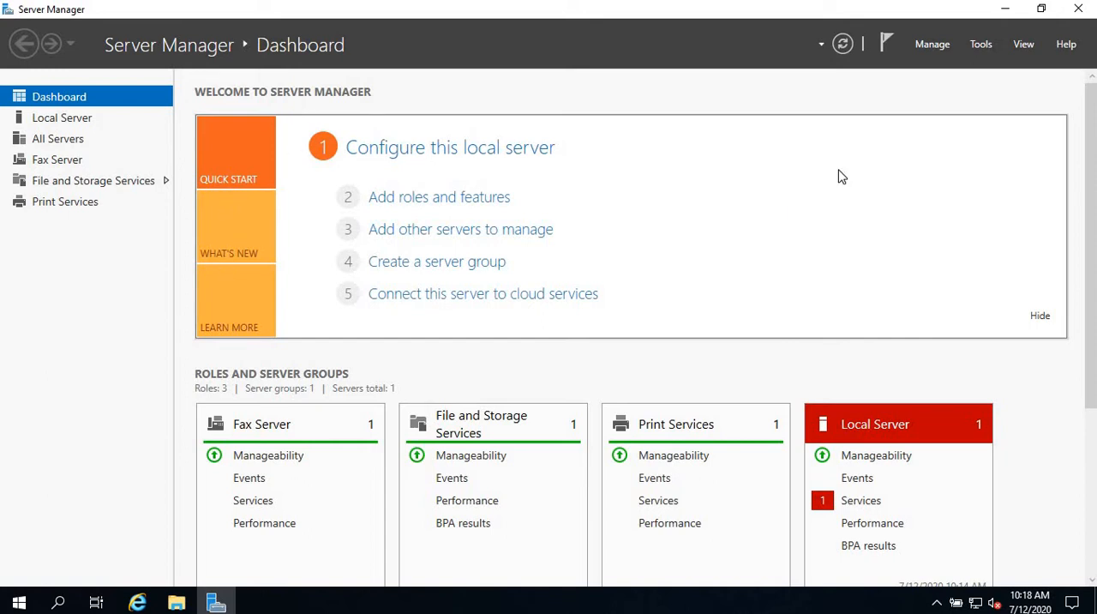
# In Server Manager, start adding roles and features with a role-based or feature-based installation on serverDC-2019 from the server pool.
pyautogui.click(936, 44)
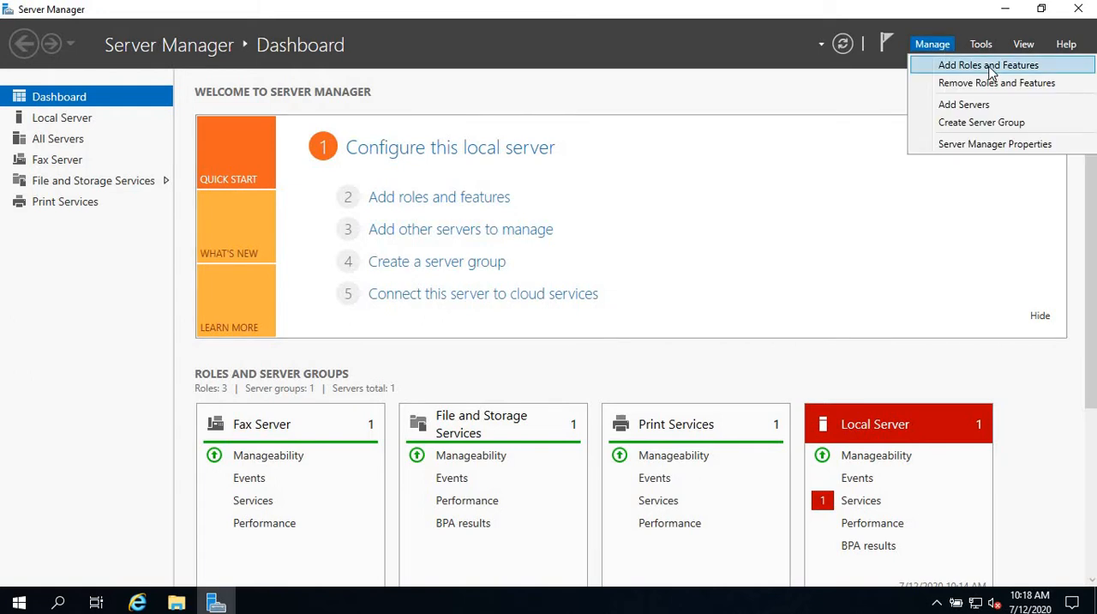
pyautogui.click(988, 66)
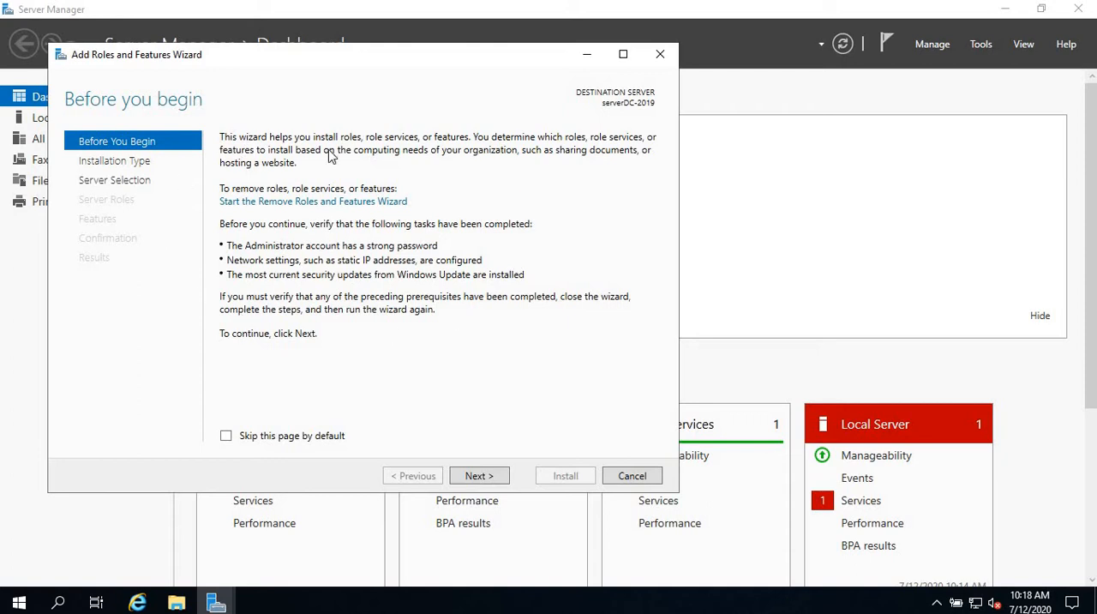
pyautogui.click(480, 477)
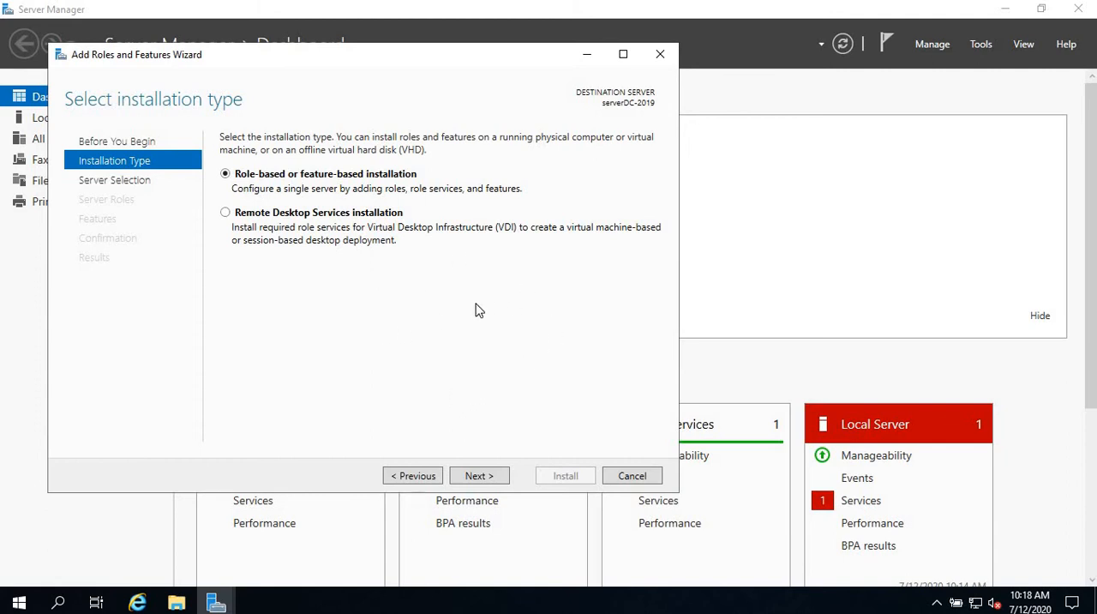
pyautogui.click(478, 477)
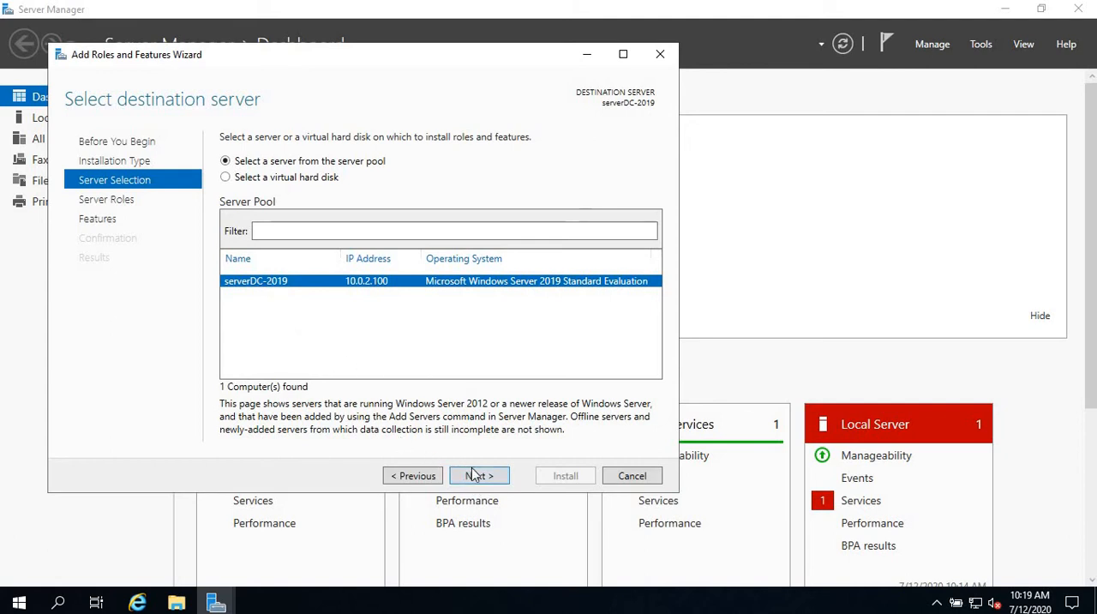
pyautogui.click(480, 476)
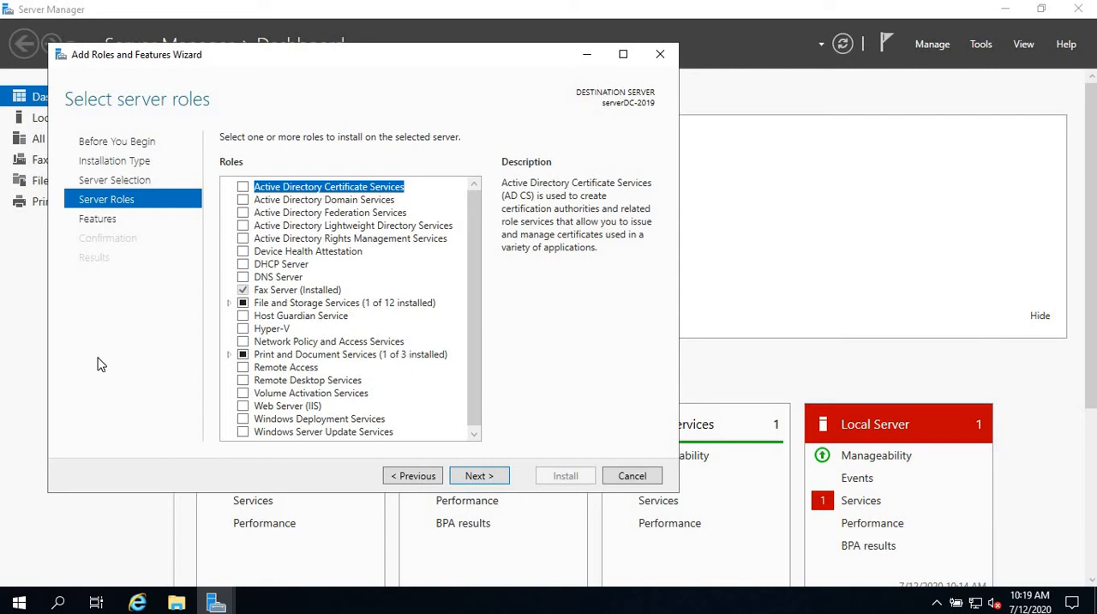
# Select the Active Directory Domain Services role and add its required features, including the management tools.
pyautogui.click(243, 201)
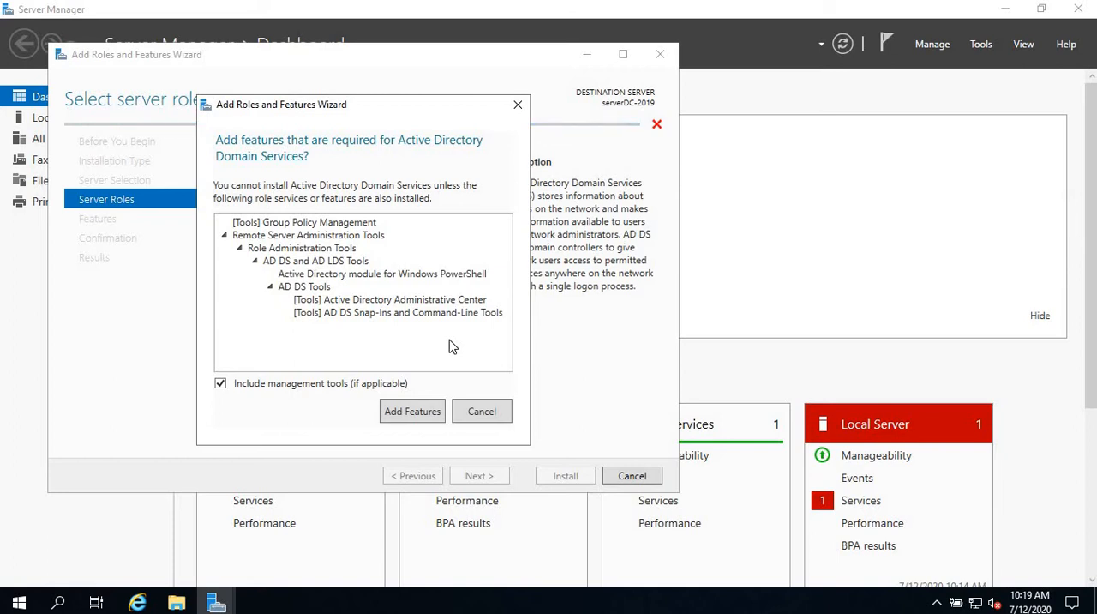
pyautogui.click(420, 415)
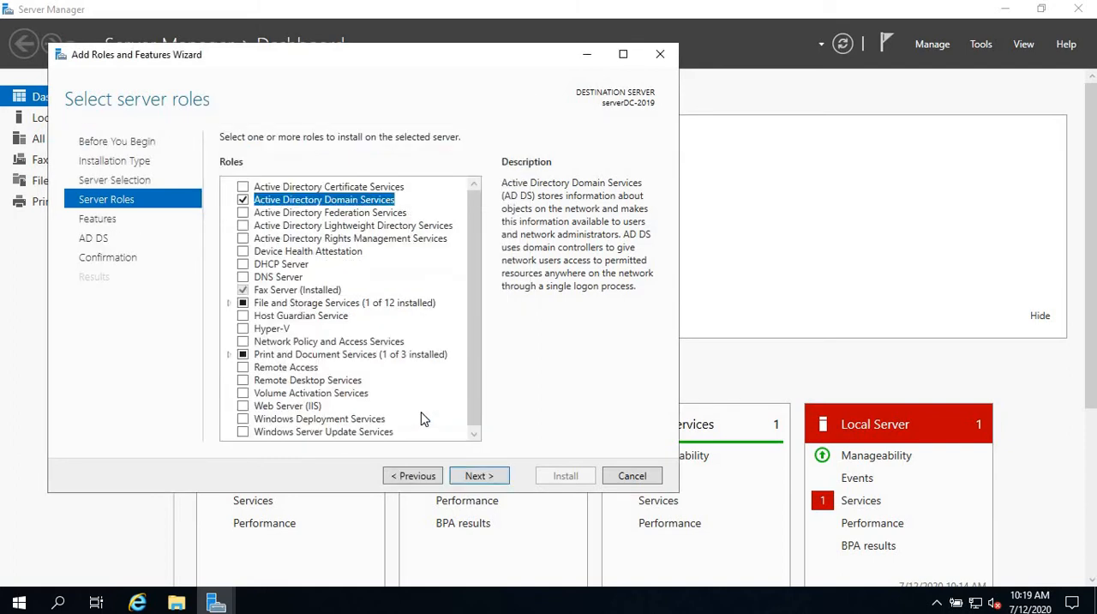
pyautogui.click(485, 478)
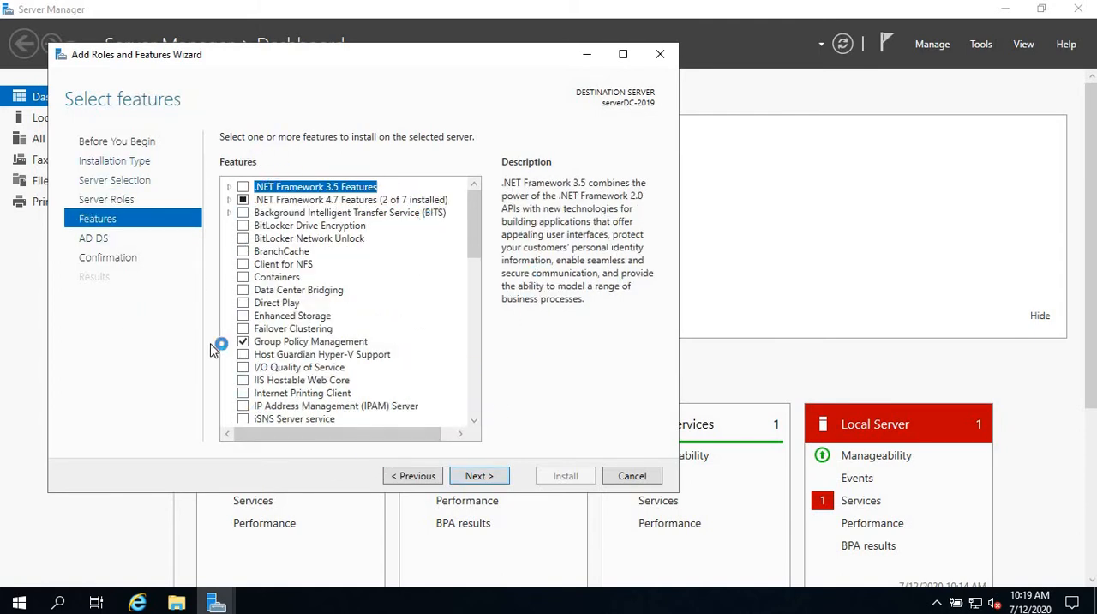
# Keep the preselected features, install Active Directory Domain Services without automatic restart, and close the wizard when installation finishes.
pyautogui.click(480, 477)
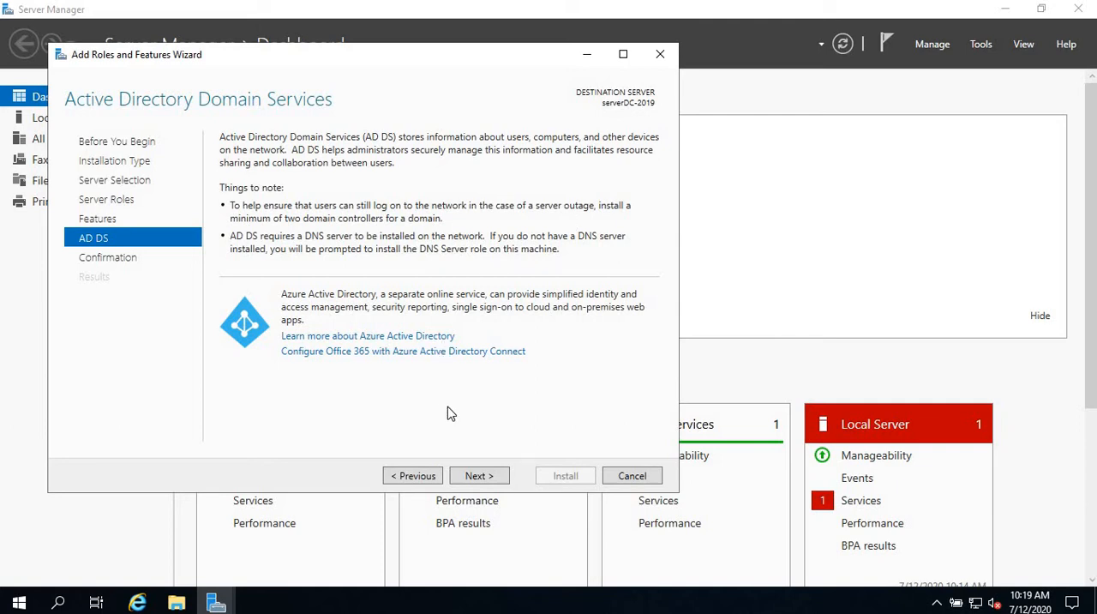
pyautogui.click(476, 477)
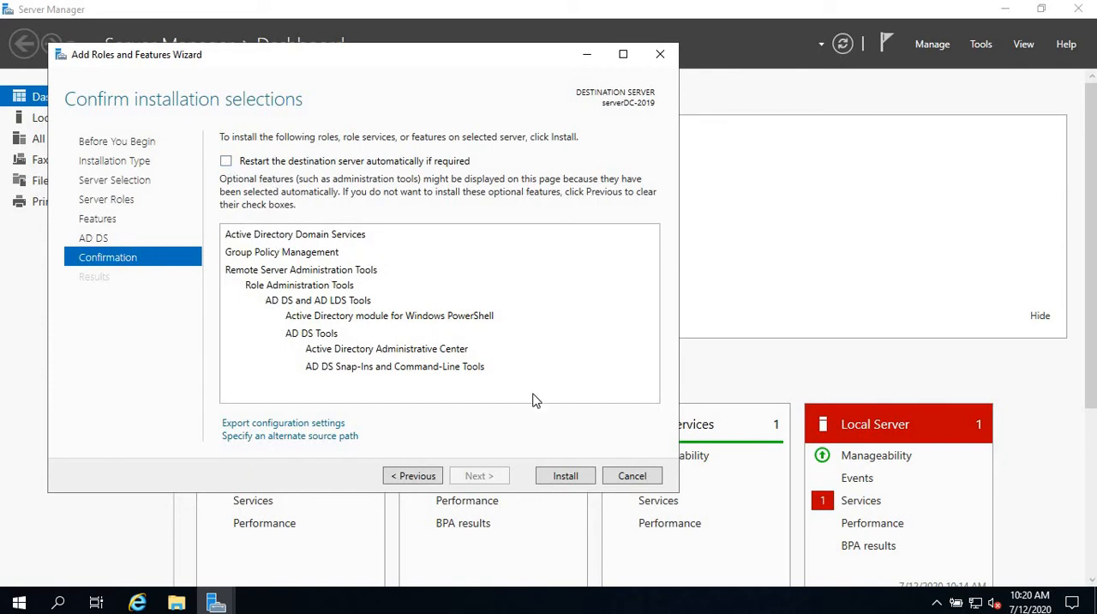
pyautogui.click(565, 476)
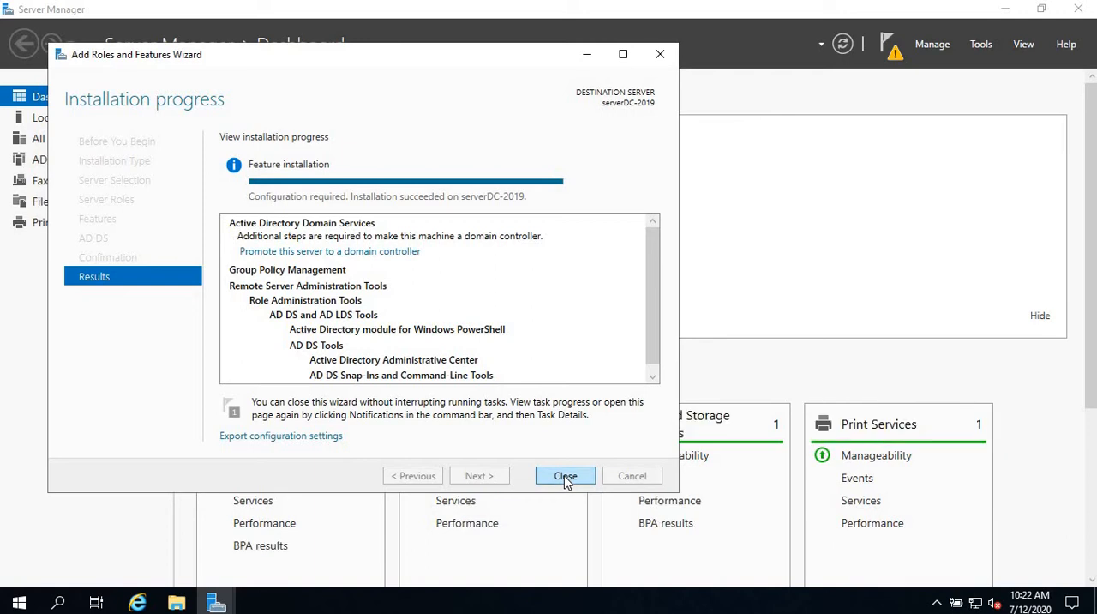
pyautogui.click(565, 477)
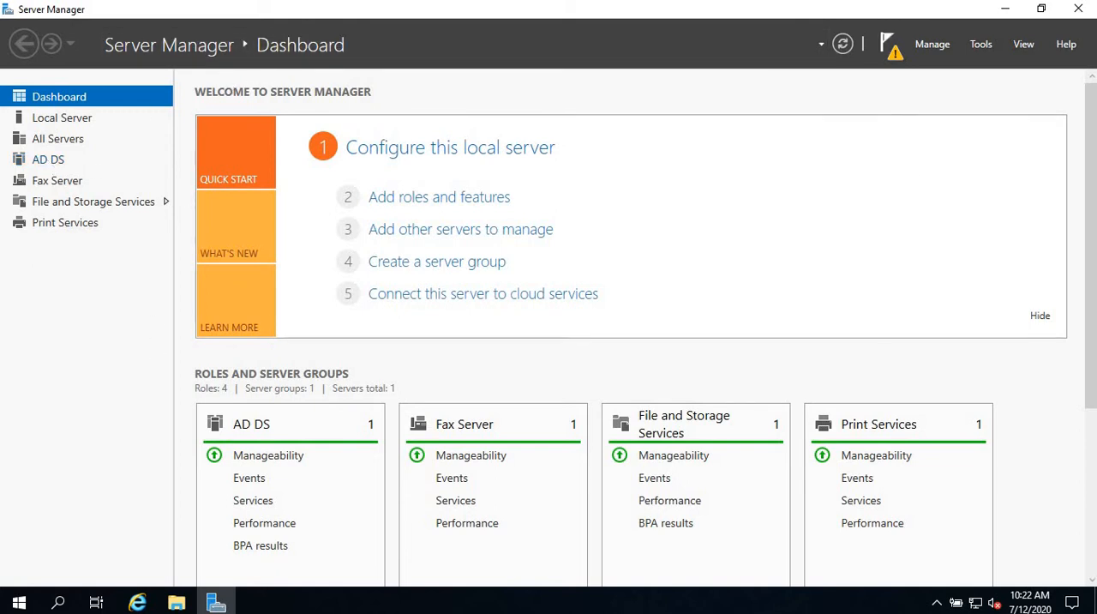
# Start promoting the server to a domain controller, choosing to add a new forest with the root domain name compital.local.
pyautogui.click(888, 47)
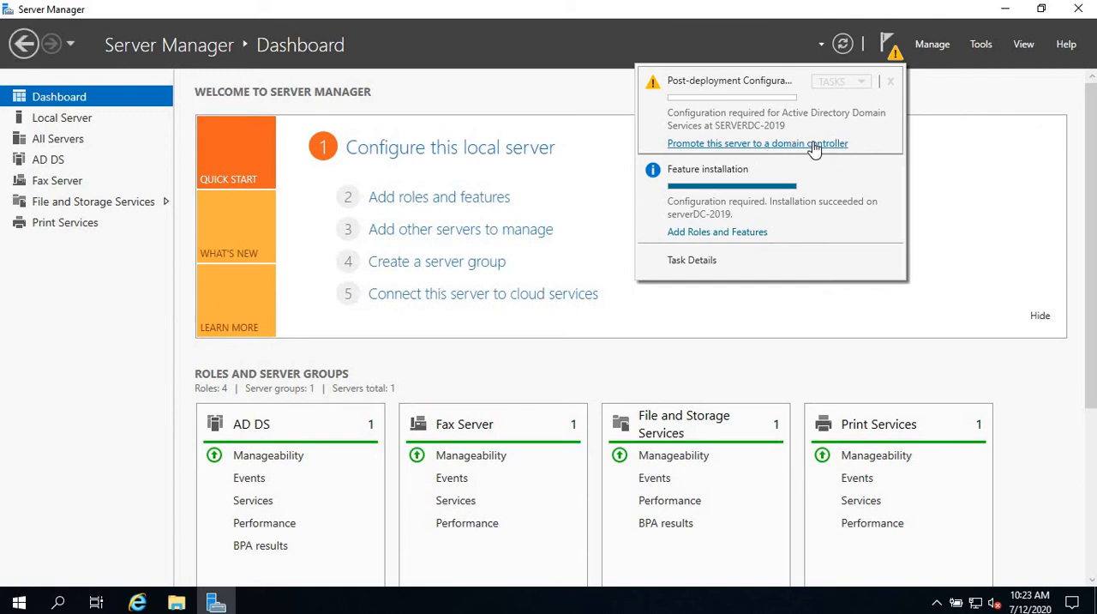
pyautogui.click(812, 145)
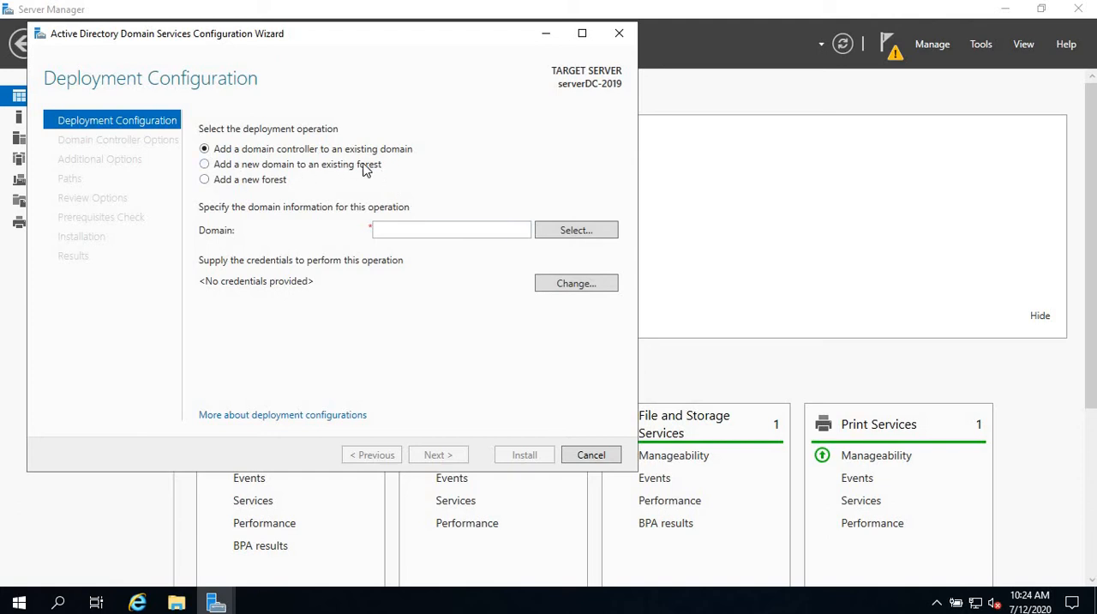
pyautogui.click(403, 231)
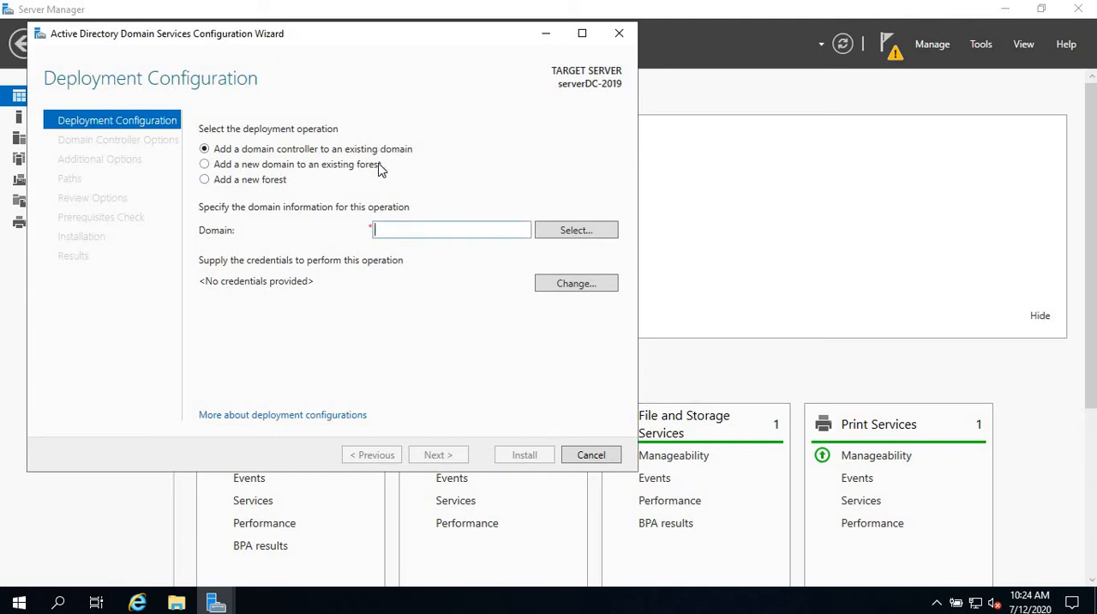
pyautogui.click(205, 165)
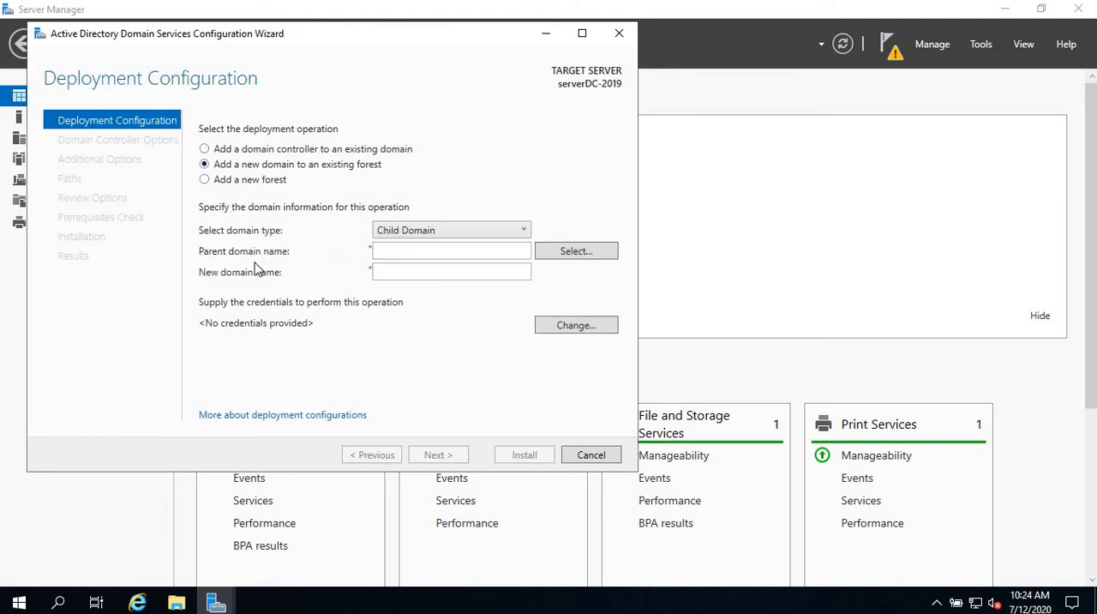
pyautogui.click(205, 180)
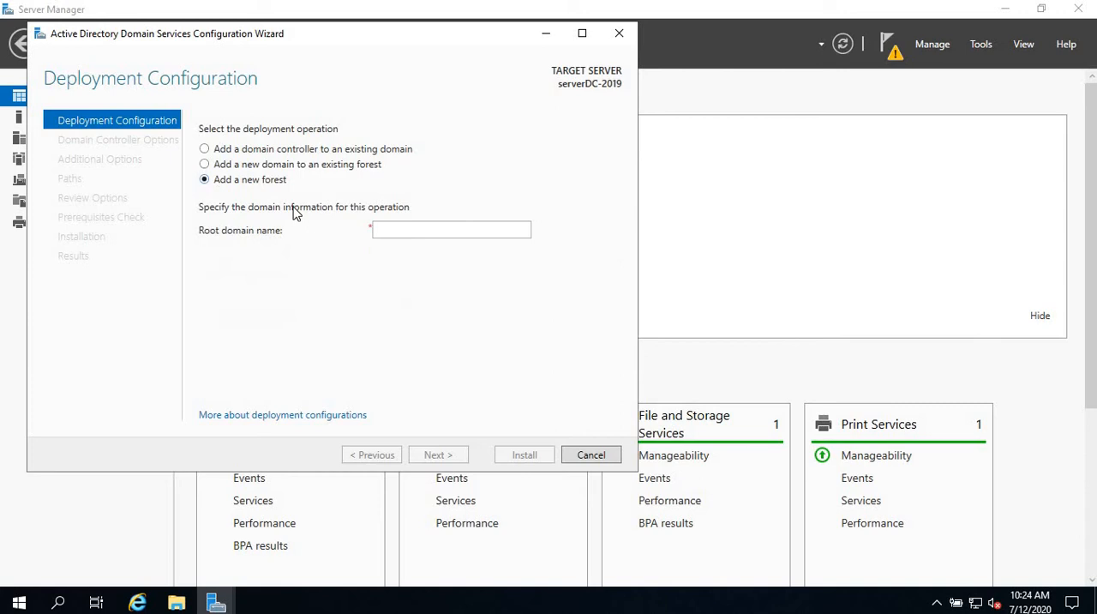
pyautogui.click(414, 225)
pyautogui.write('compital')
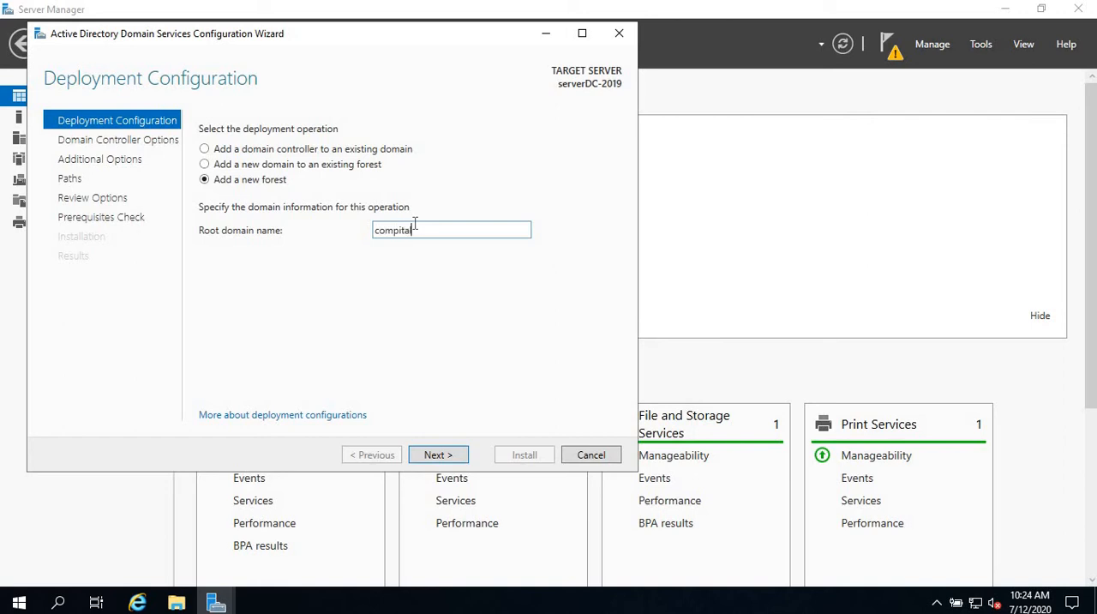
pyautogui.write('.local')
pyautogui.click(439, 454)
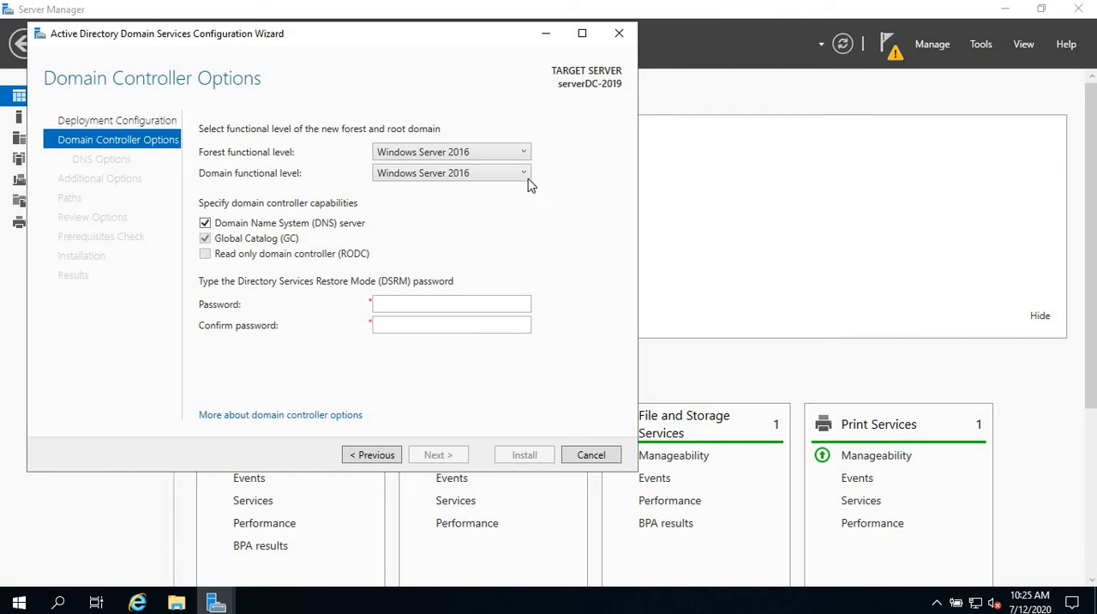
# Check the functional level choices and set the forest functional level to Windows Server 2016.
pyautogui.click(522, 174)
pyautogui.click(524, 156)
pyautogui.click(524, 155)
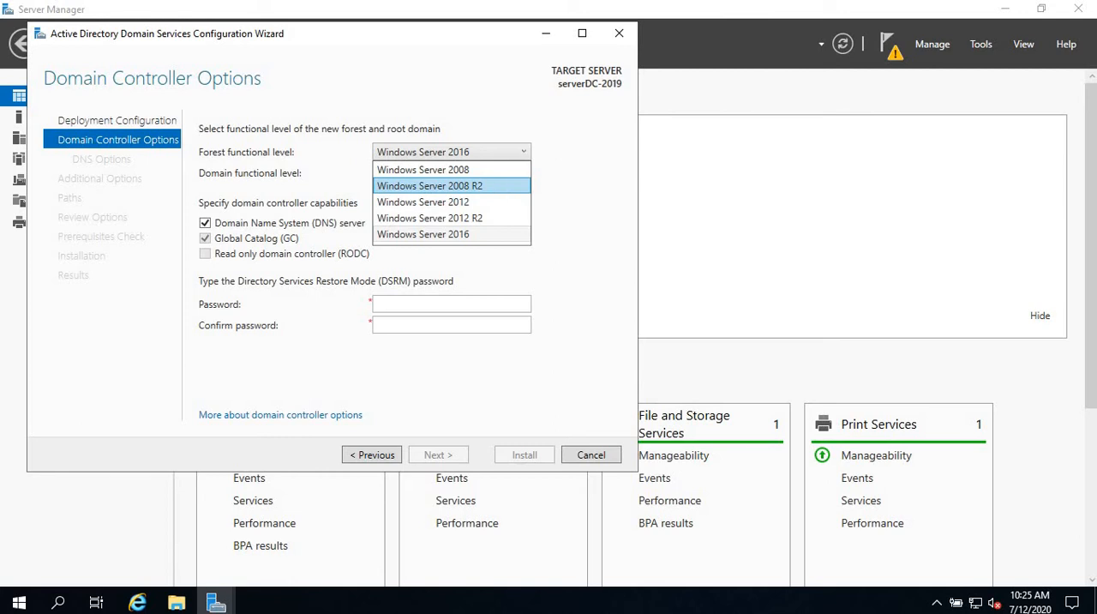
pyautogui.click(486, 235)
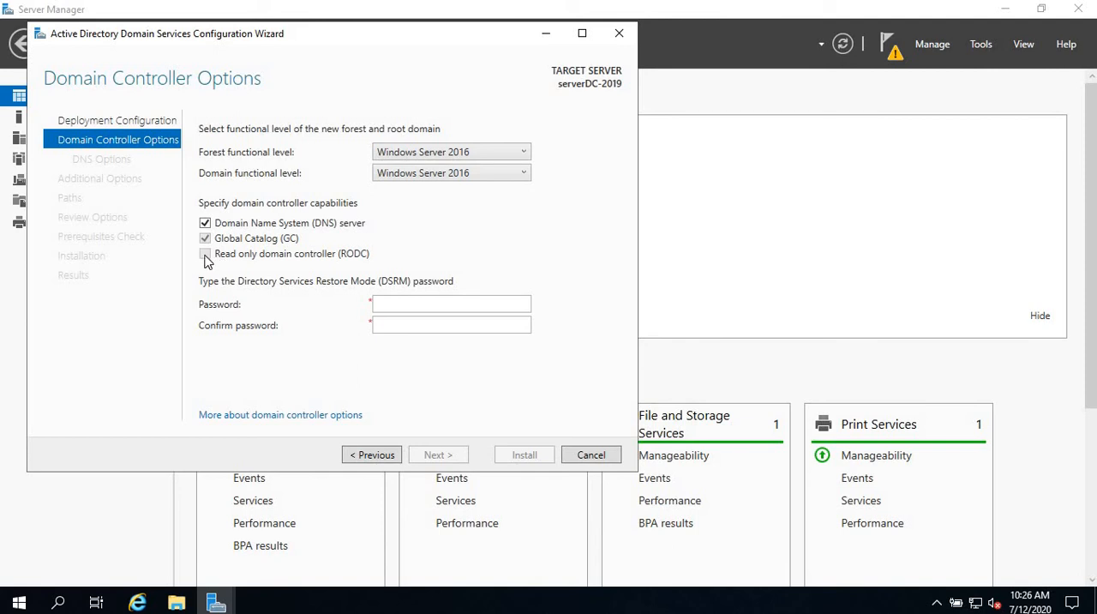
# Enter and confirm the Directory Services Restore Mode password, and accept the domain controller options.
pyautogui.click(446, 312)
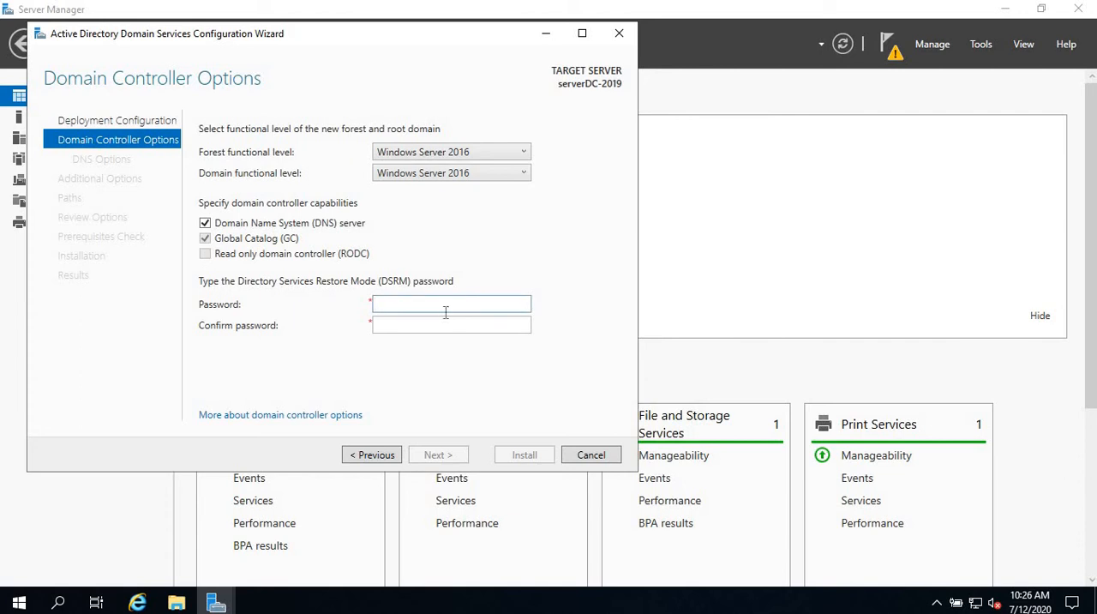
pyautogui.write('Password1')
pyautogui.press('Tab')
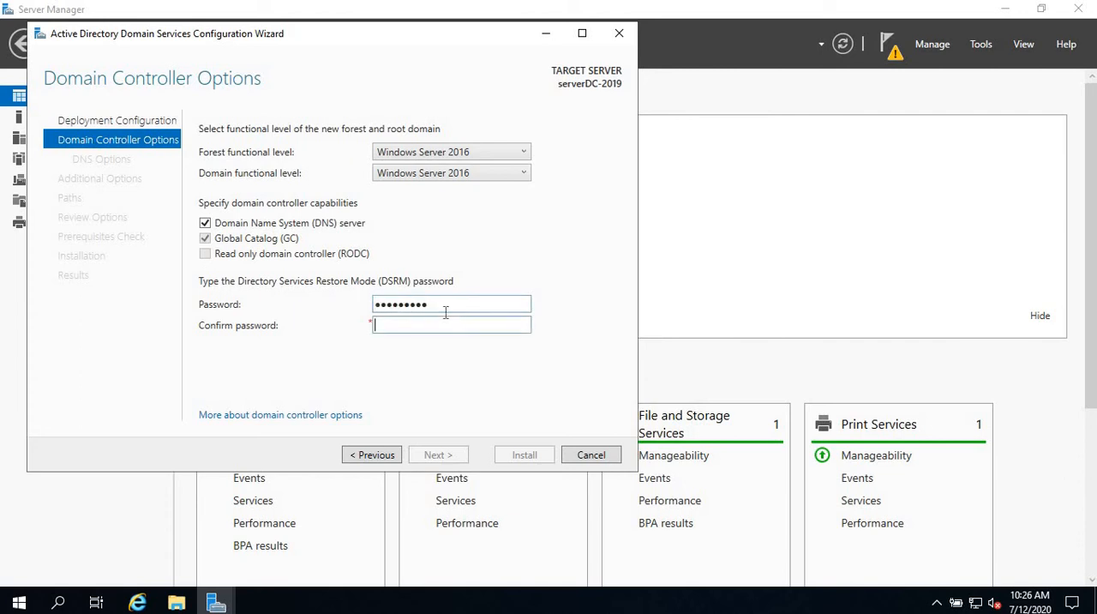
pyautogui.write('Password1')
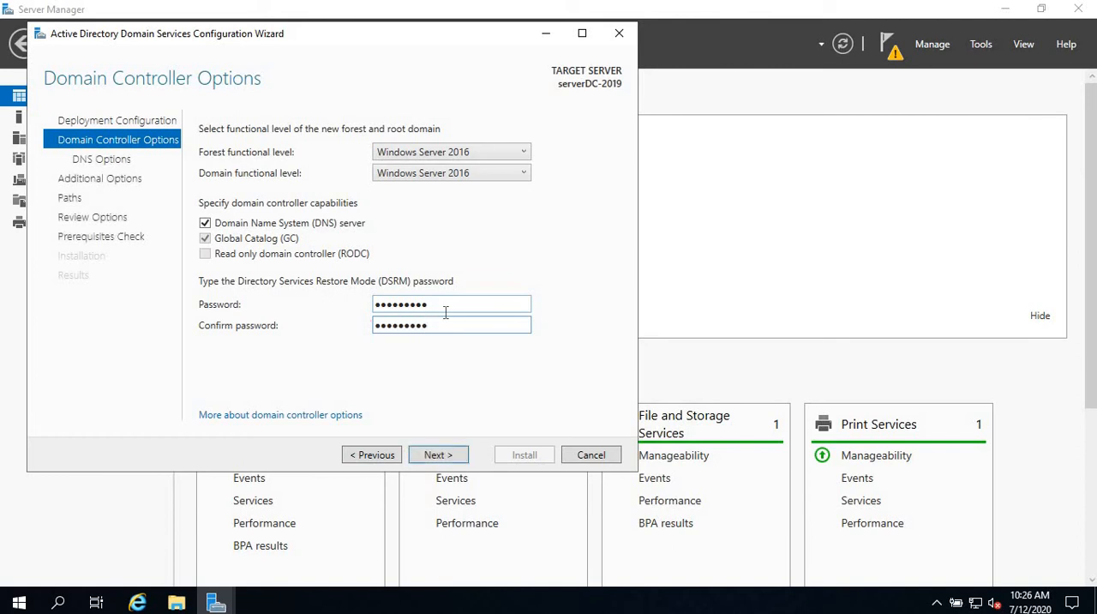
pyautogui.click(455, 455)
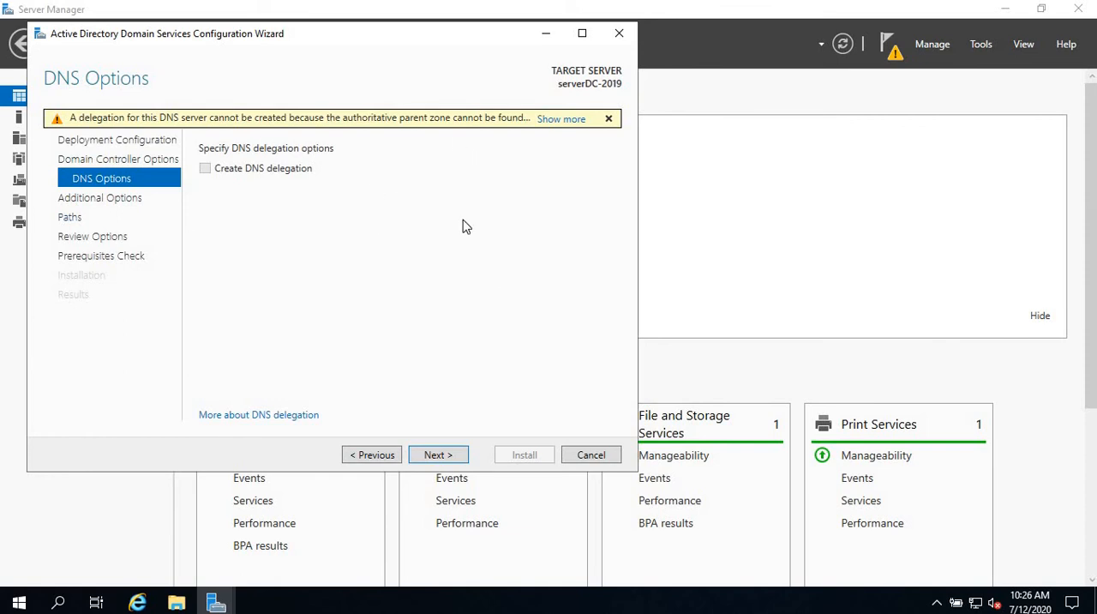
# Accept the default DNS and additional options and the C:\Windows\NTDS and C:\Windows\SYSVOL folder paths.
pyautogui.click(439, 455)
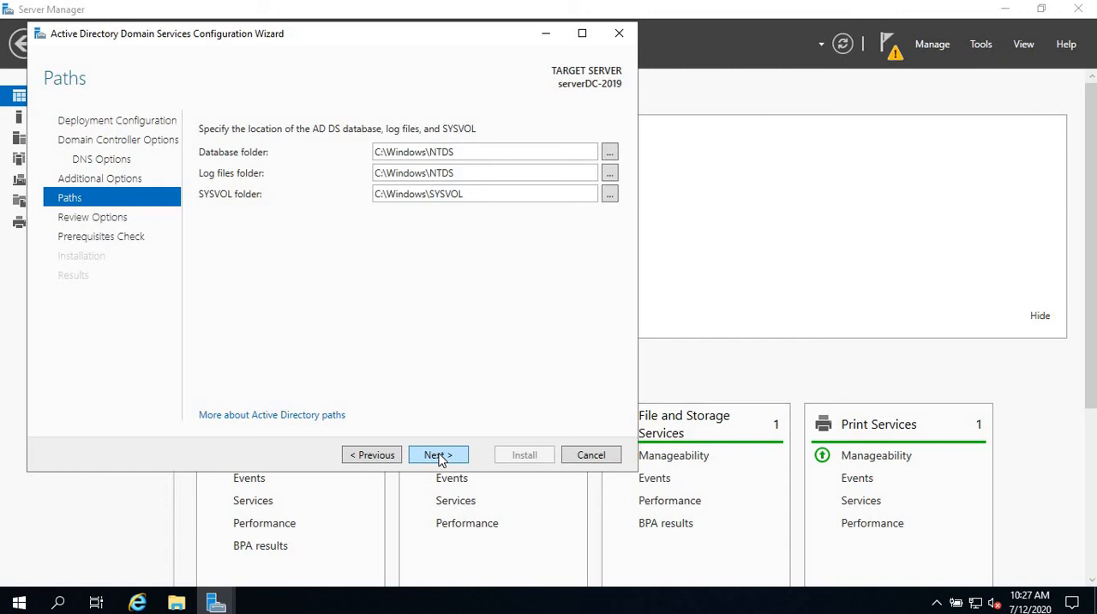
pyautogui.click(438, 455)
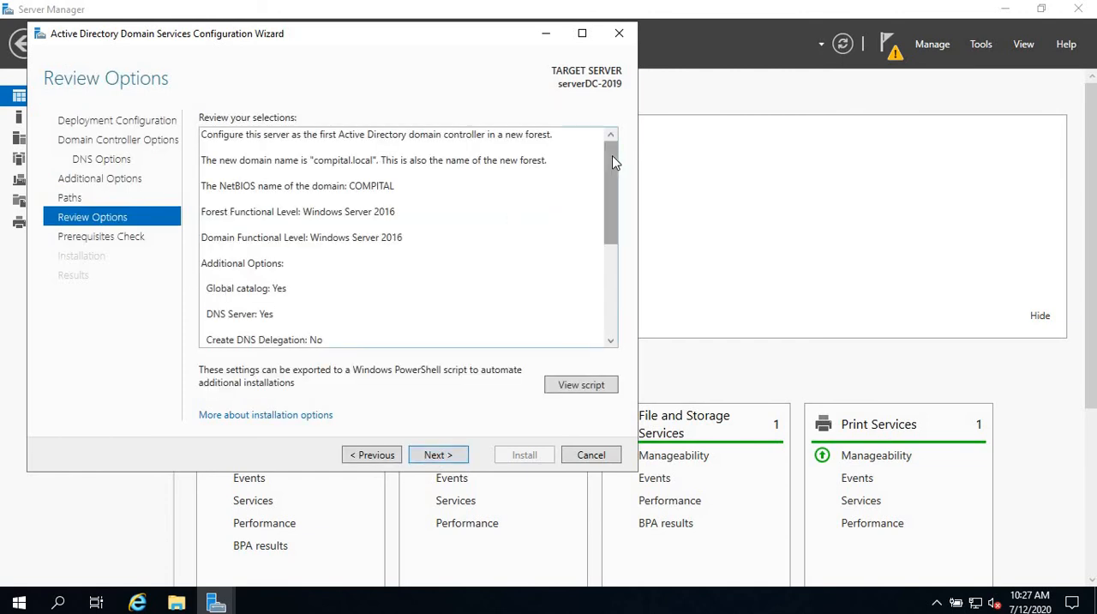
# Review the selected deployment options and view the equivalent Windows PowerShell script.
pyautogui.moveTo(612, 163); pyautogui.dragTo(615, 140)
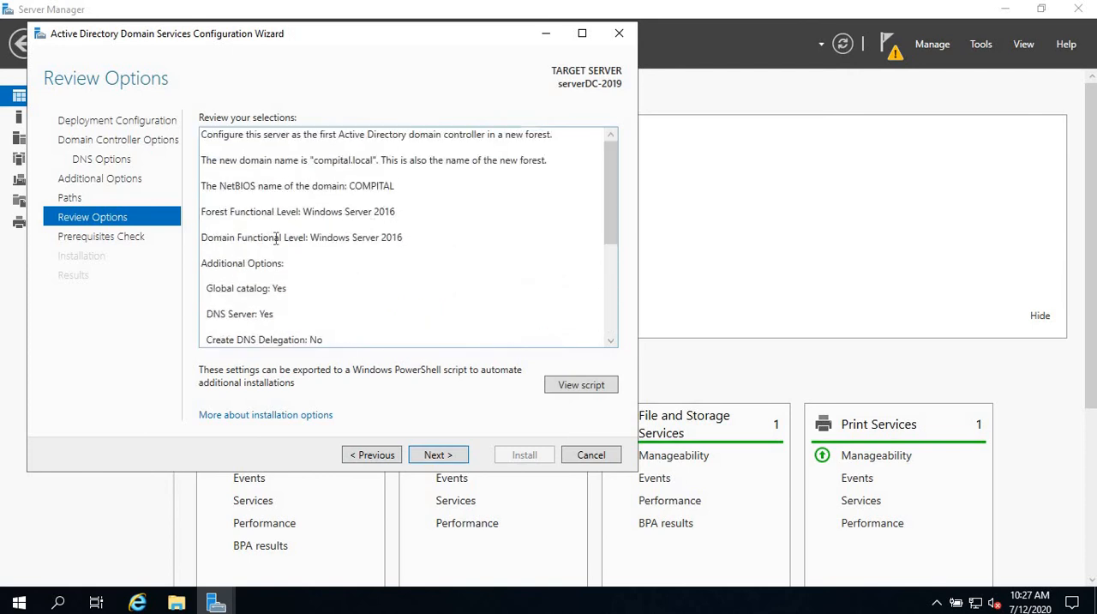
pyautogui.scroll(-3, 276, 238)
pyautogui.scroll(-1, 276, 239)
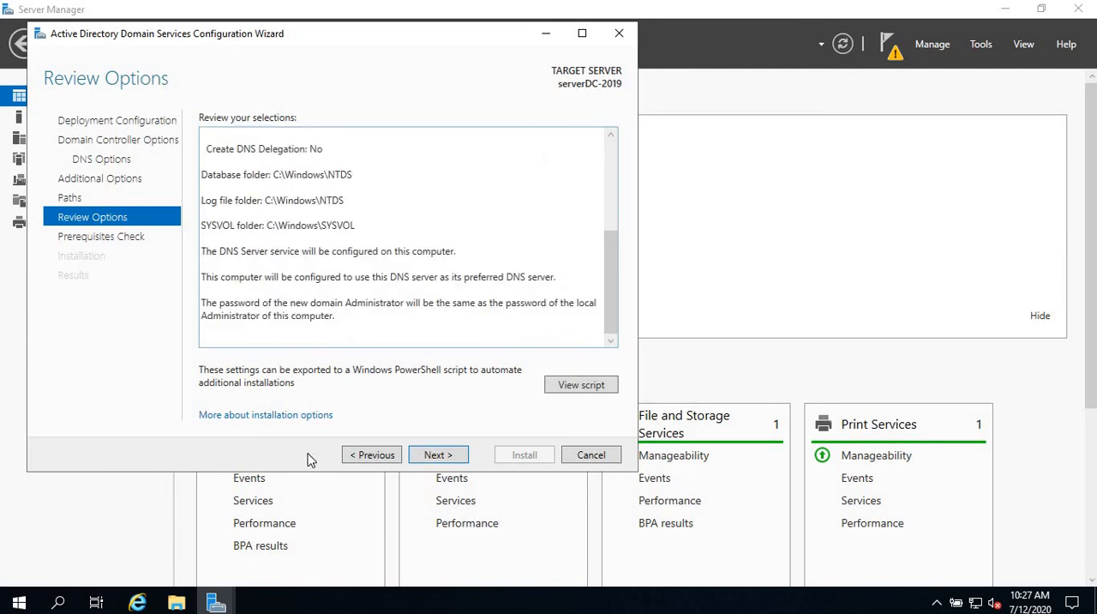
pyautogui.click(582, 385)
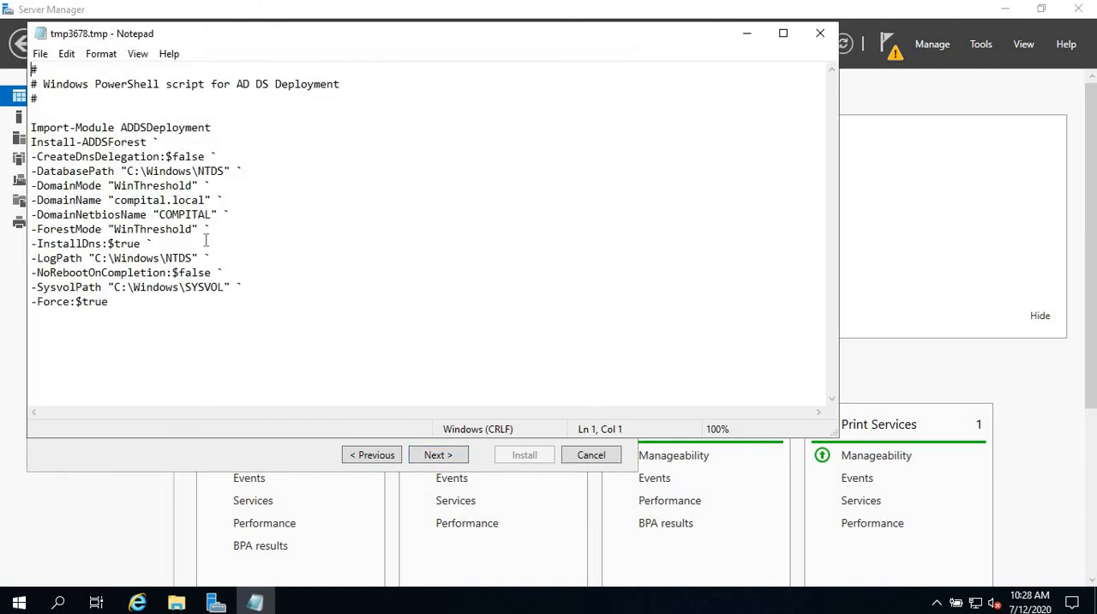
# Select the whole deployment script text, close the script, and run the prerequisites check with the reviewed options.
pyautogui.moveTo(176, 308); pyautogui.dragTo(23, 69)
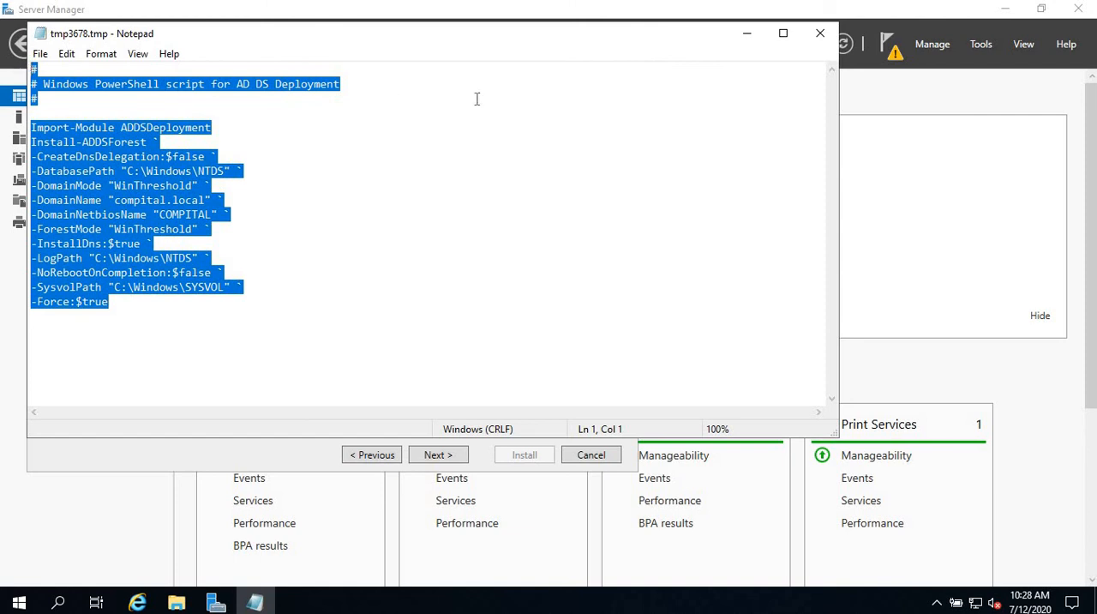
pyautogui.click(821, 36)
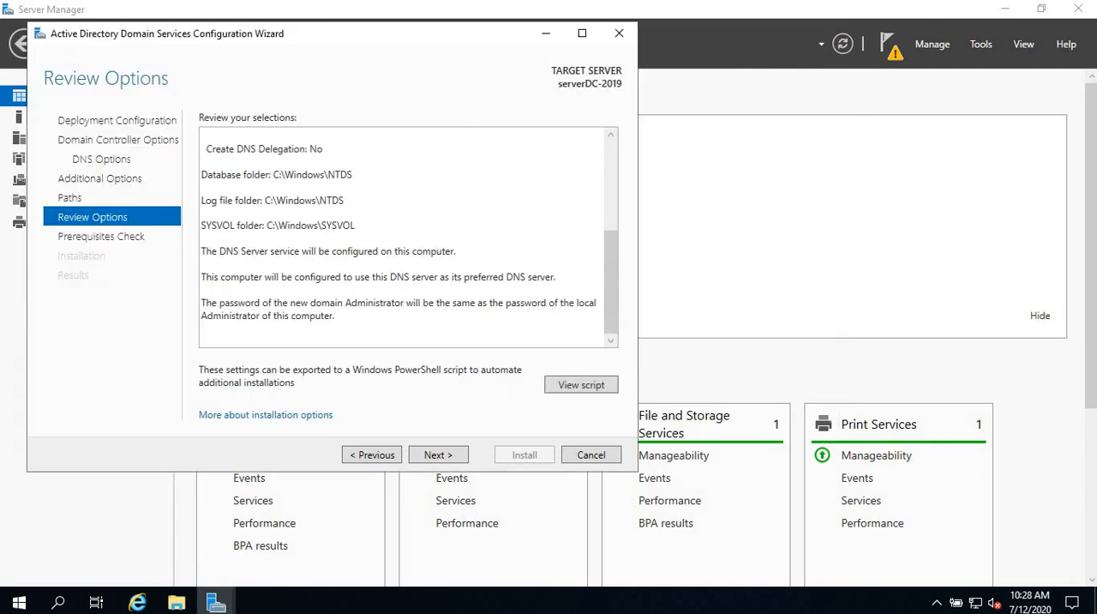
pyautogui.click(436, 455)
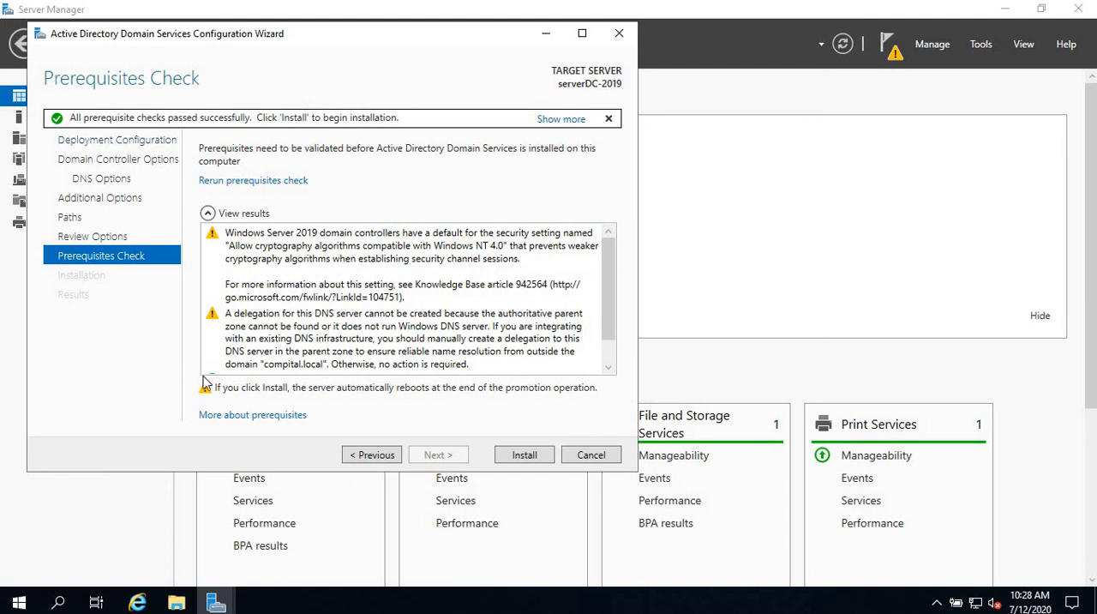
# Install the domain controller configuration on serverDC-2019 and acknowledge the sign-out notice for the restart.
pyautogui.click(535, 460)
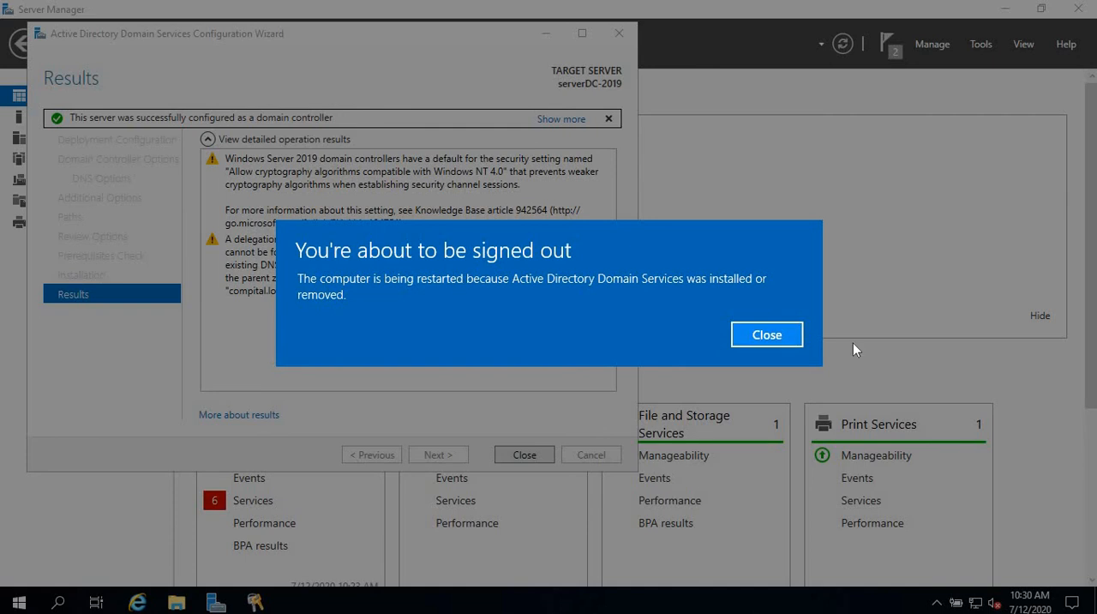
pyautogui.click(772, 334)
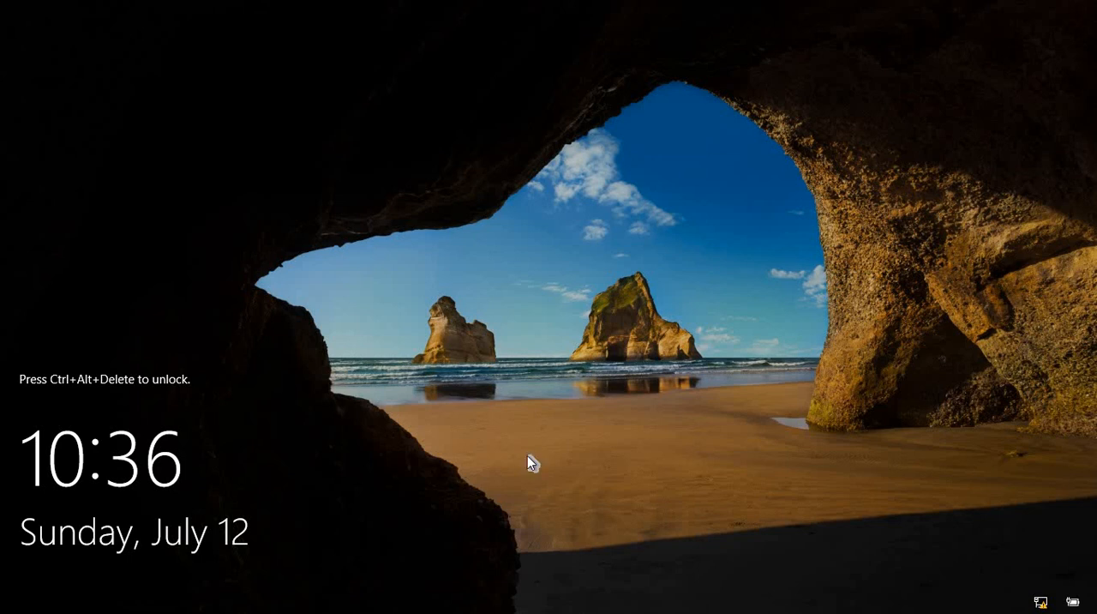
# Sign in to COMPITAL\Administrator with the account password and show the Local Server properties in Server Manager.
pyautogui.hotkey('ctrl', 'alt', 'Delete')
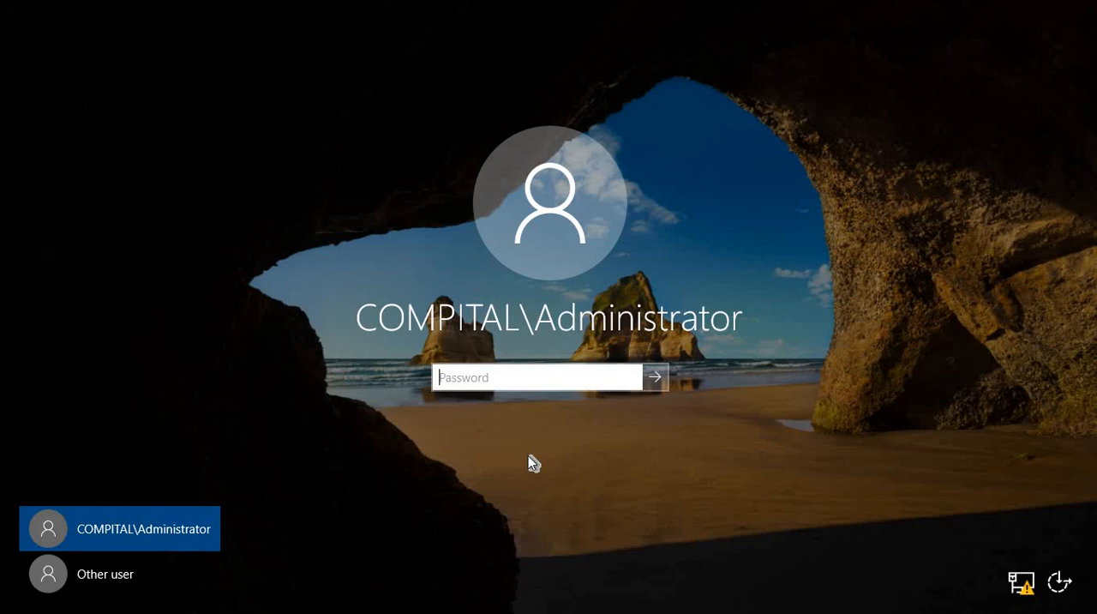
pyautogui.write('**********')
pyautogui.press('Return')
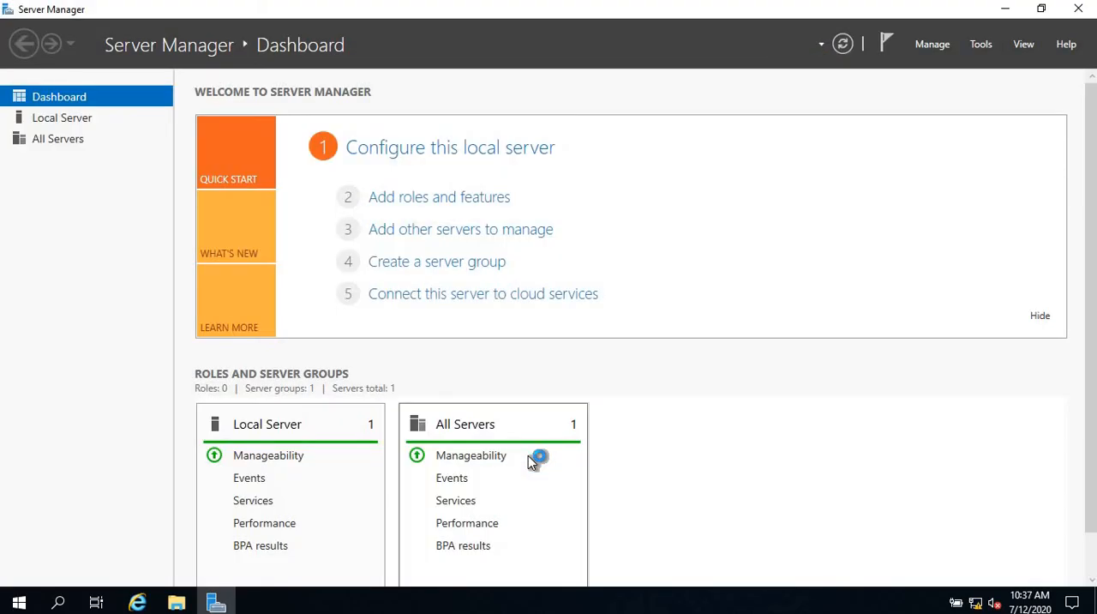
pyautogui.click(62, 117)
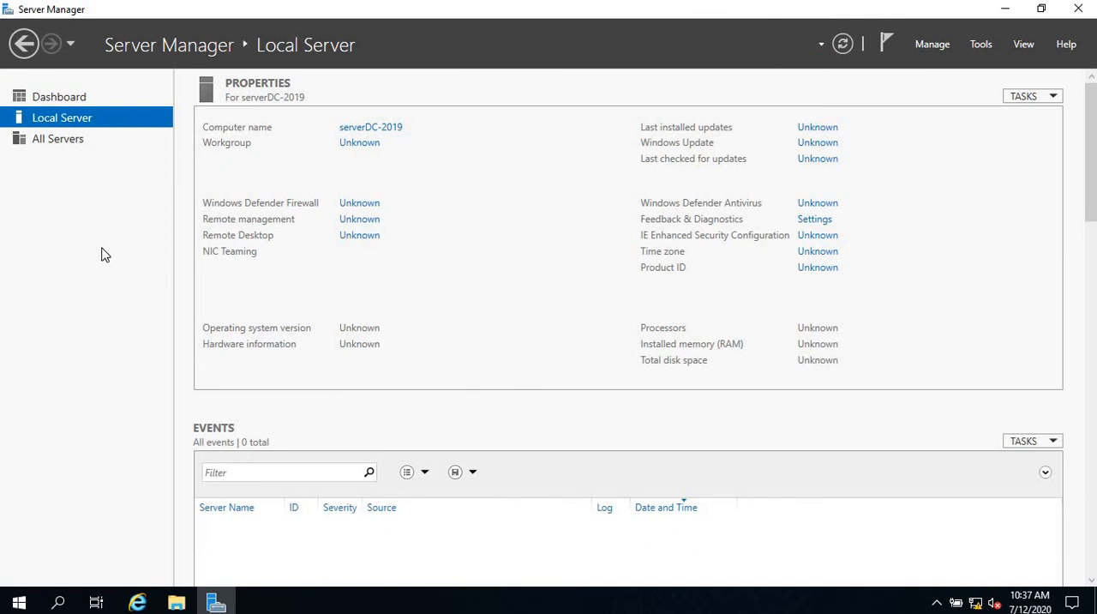